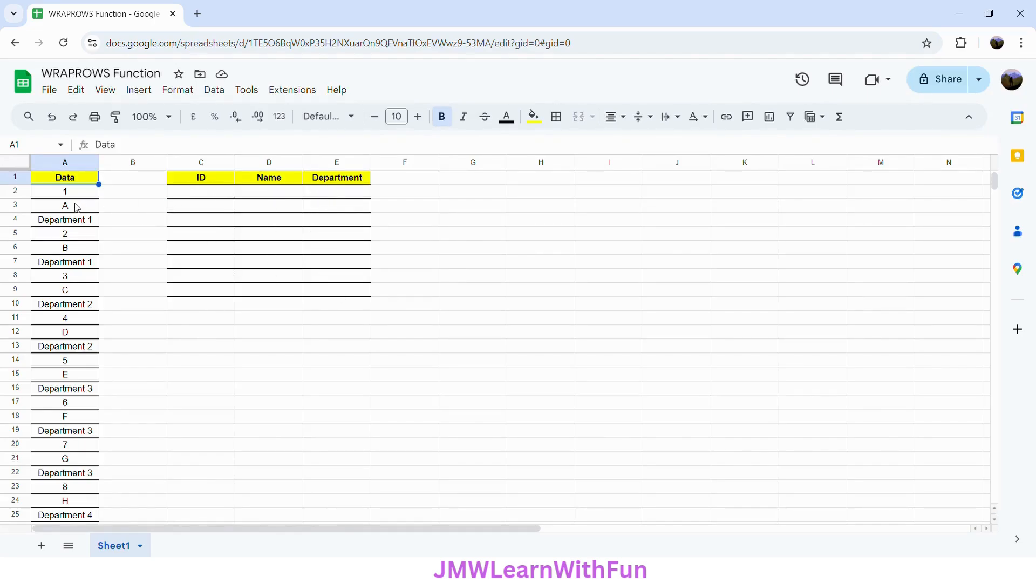
Enter the formula =WRAPROWS(A2:A25,3) in cell C2 to wrap the Data column into the ID, Name and Department table
click(193, 198)
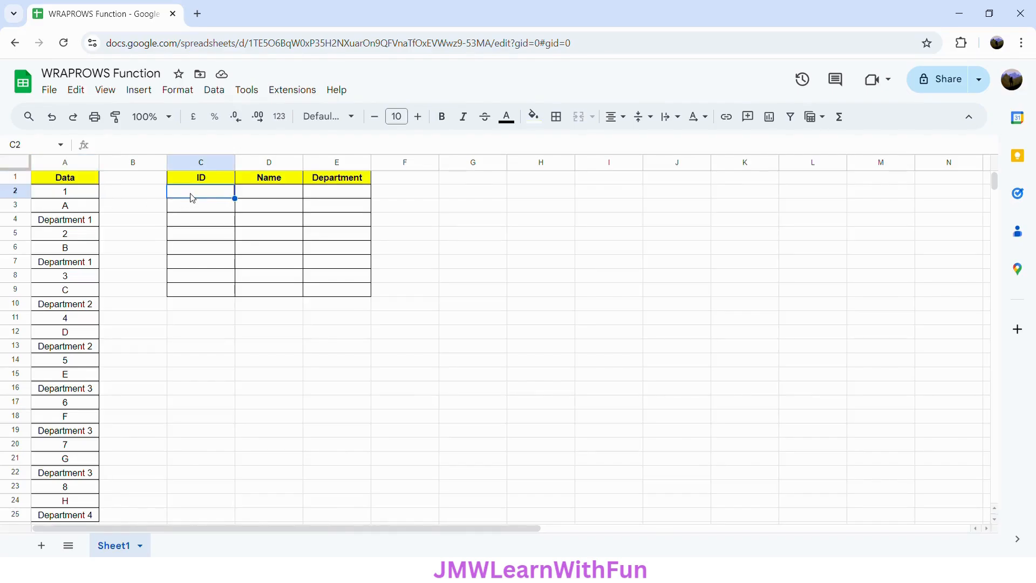
text(=w)
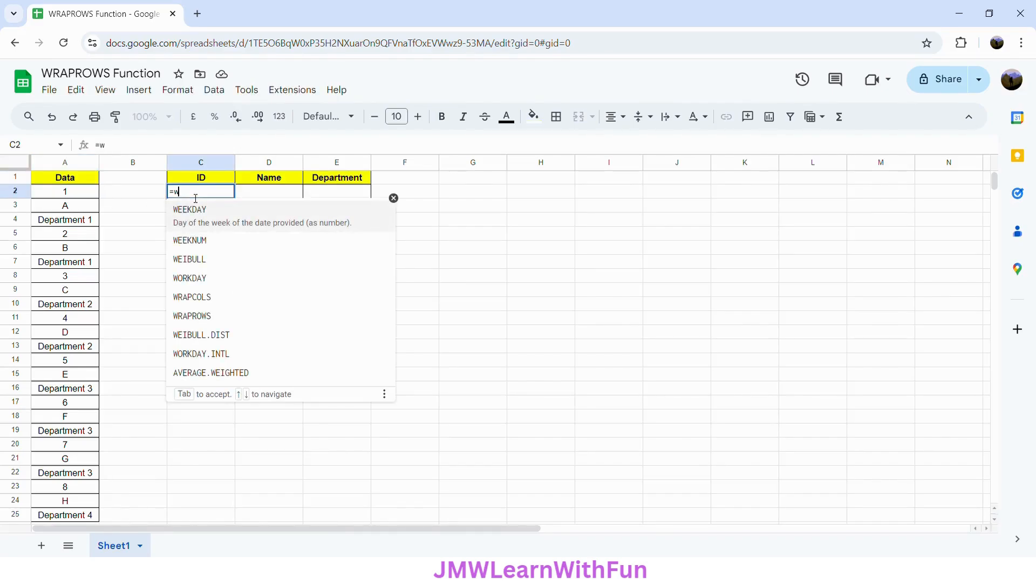
text(raprows)
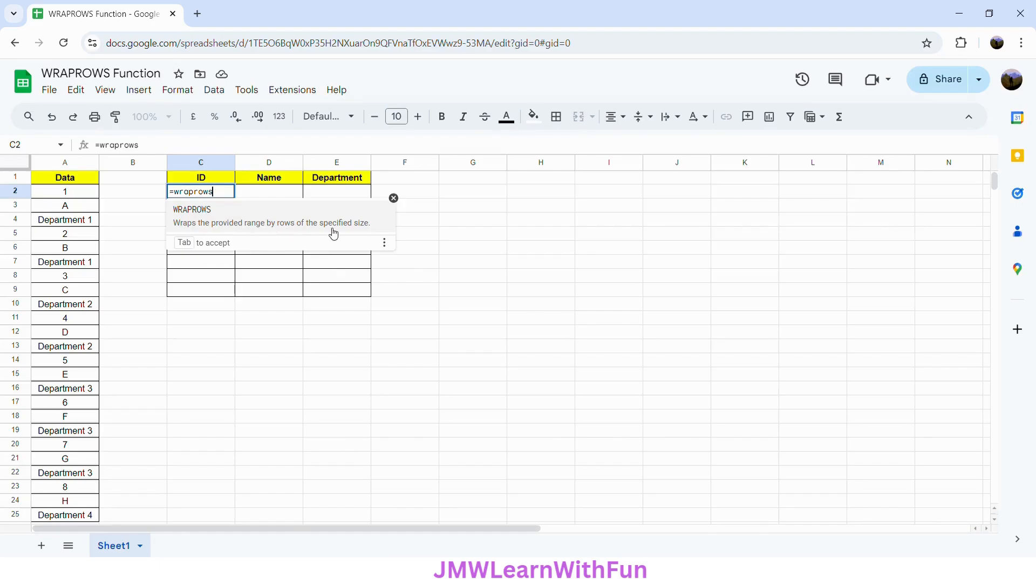
click(305, 226)
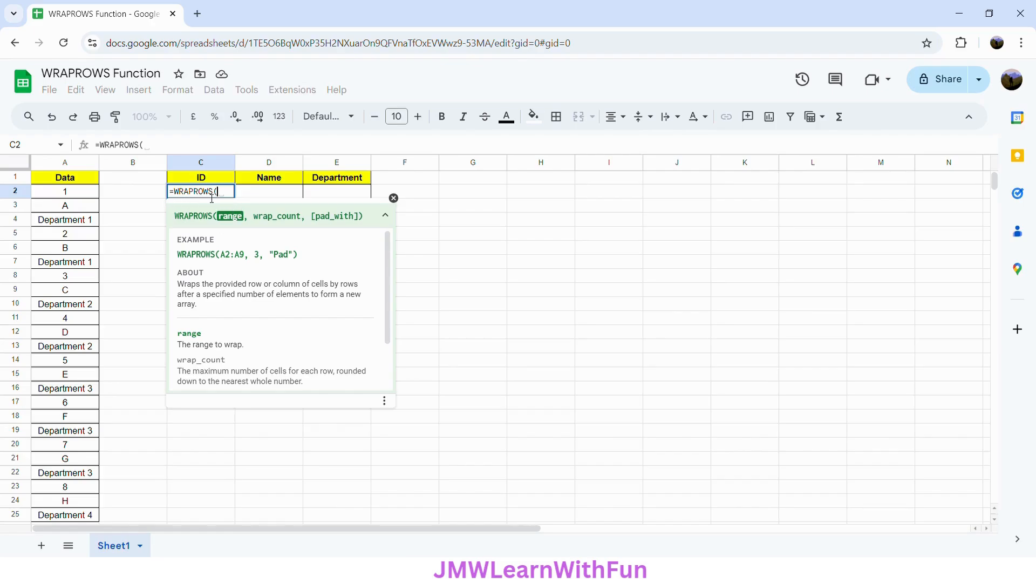
drag(78, 197, 74, 514)
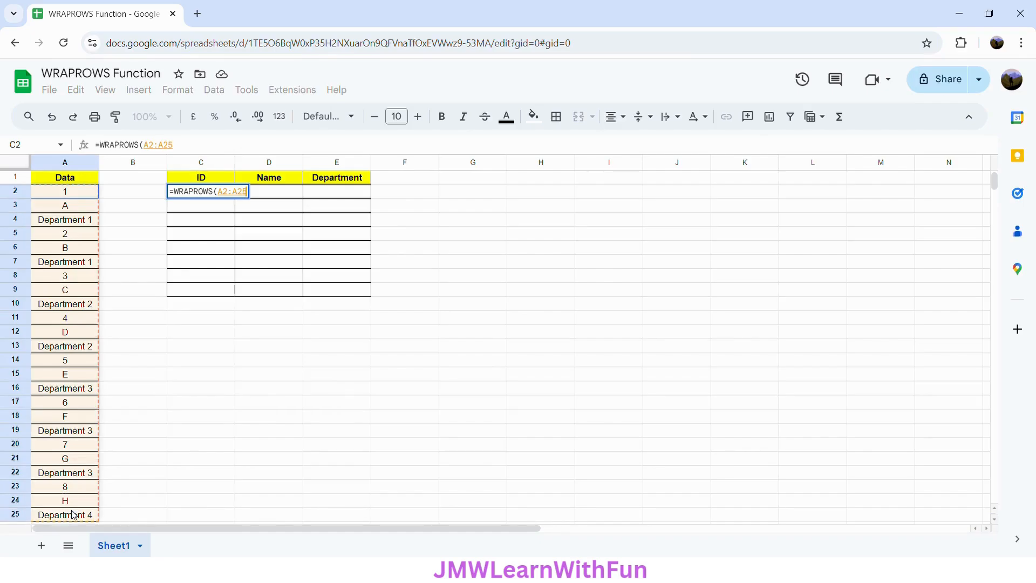
text(,)
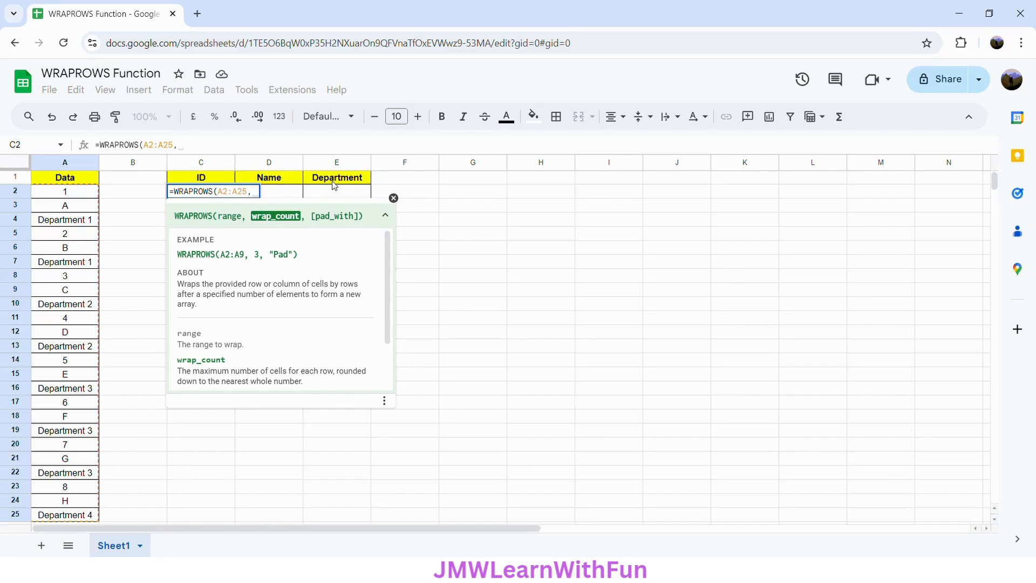
click(223, 148)
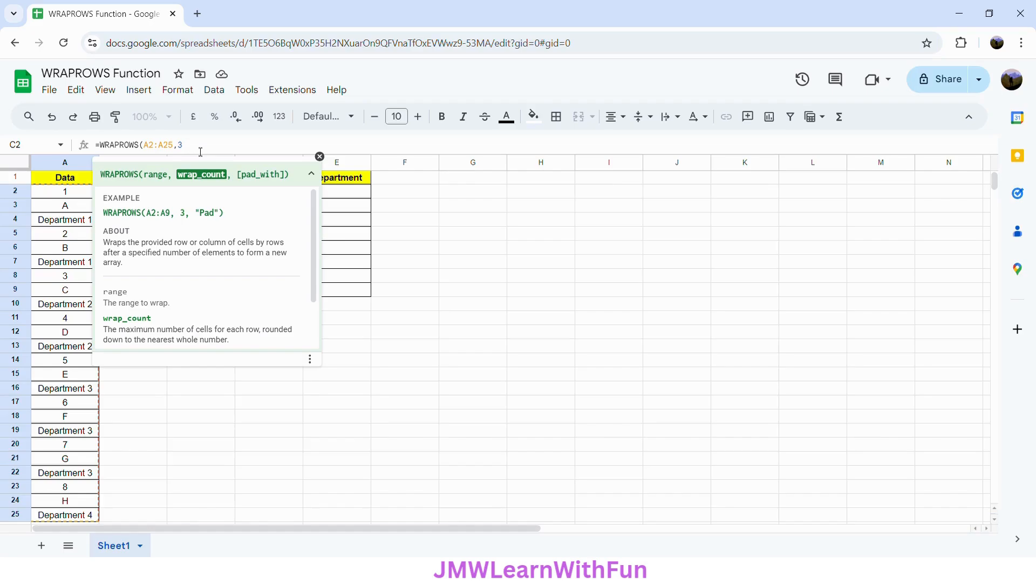
text())
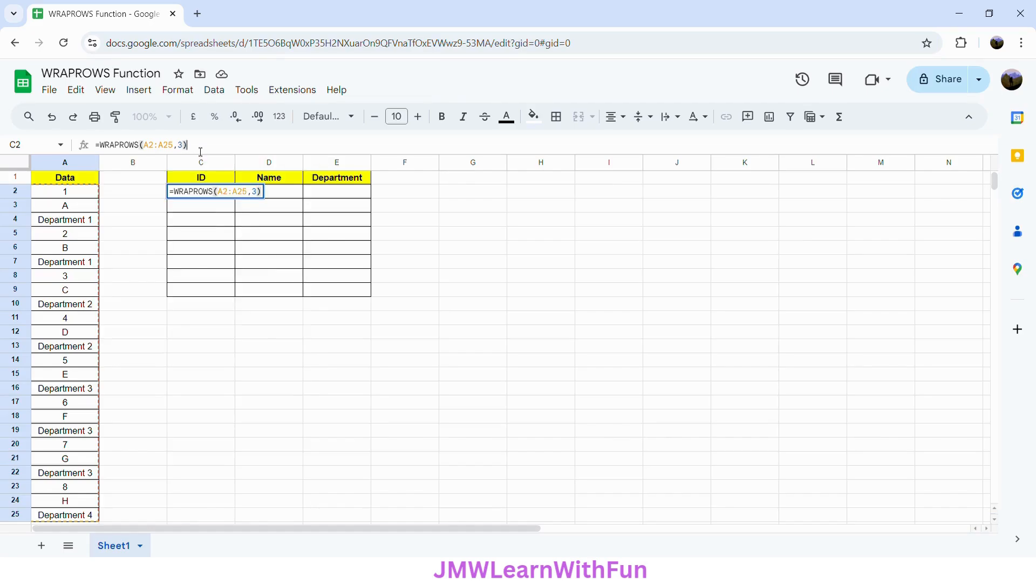
key(Return)
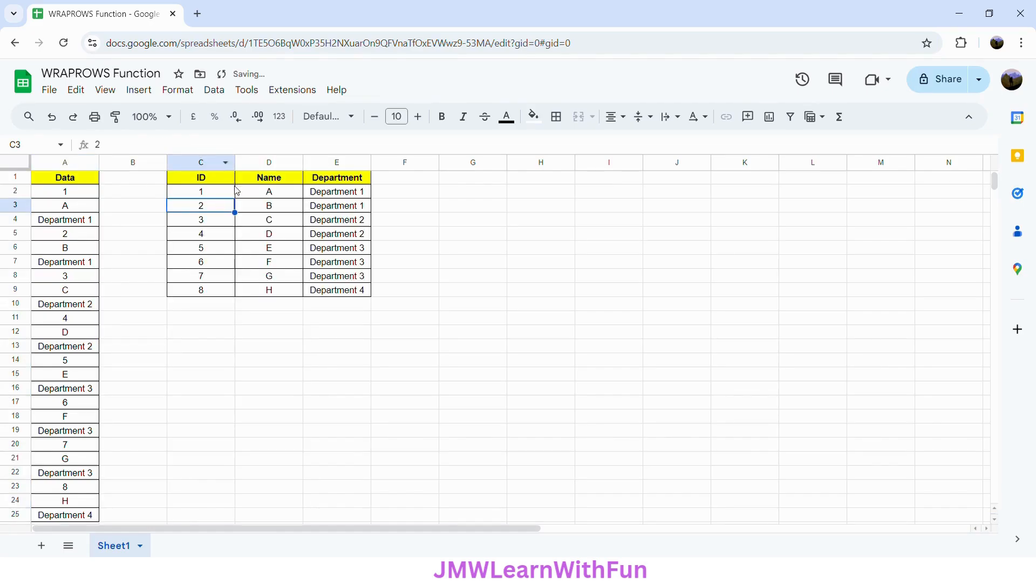
click(215, 193)
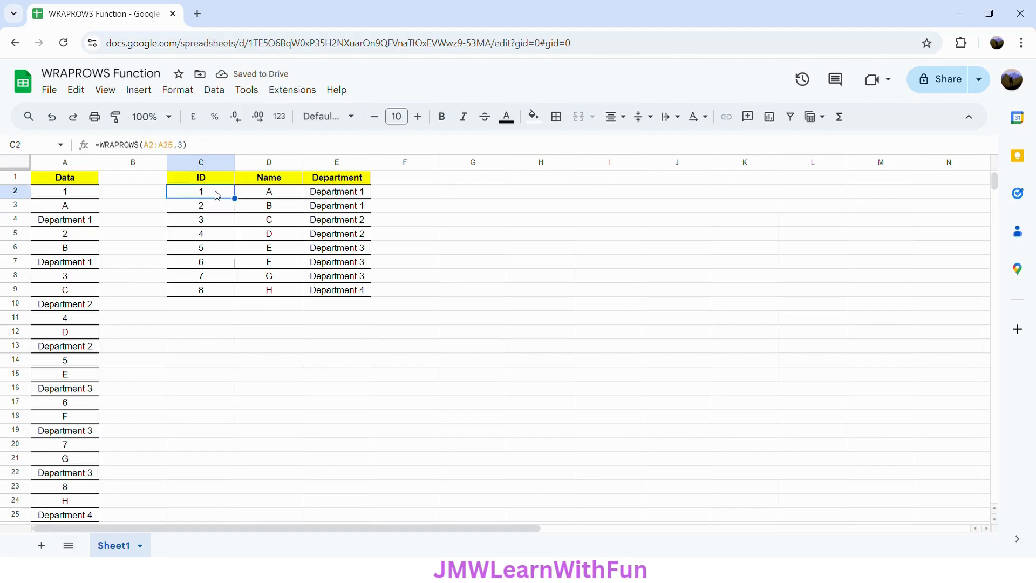
click(210, 294)
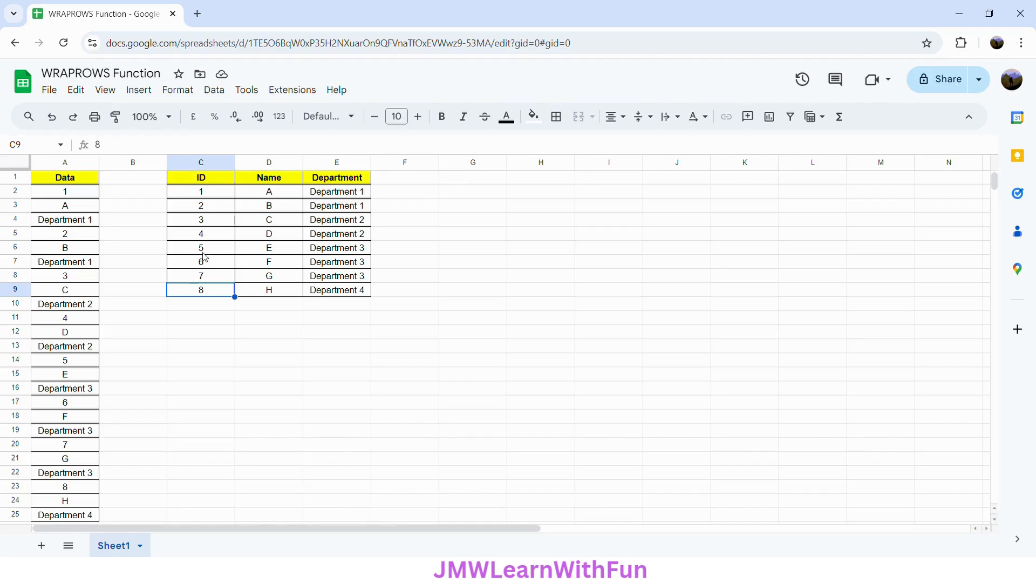
click(276, 196)
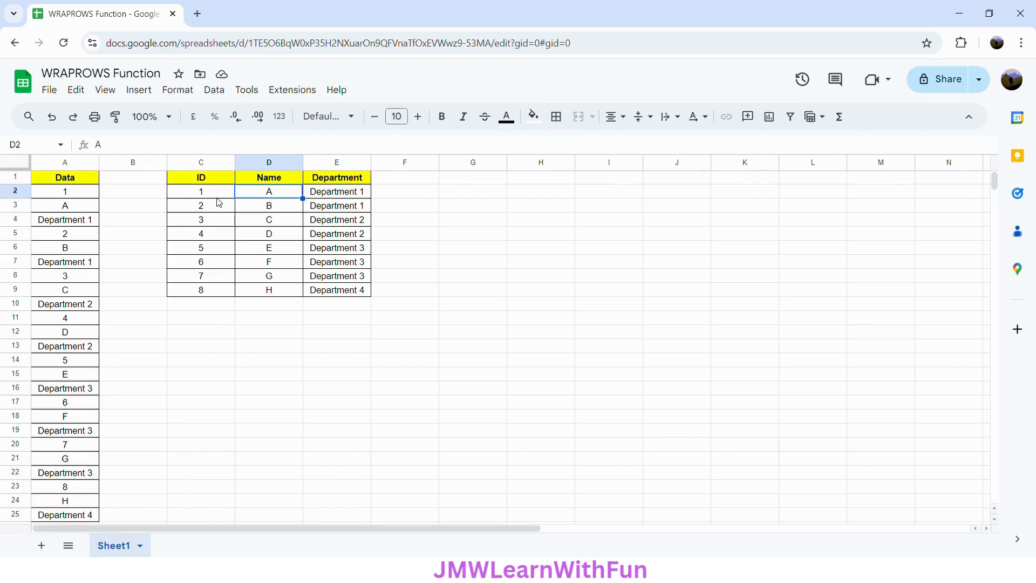
Clear cell A25 and shorten the range of the WRAPROWS formula in C2 to A2:A24
click(81, 516)
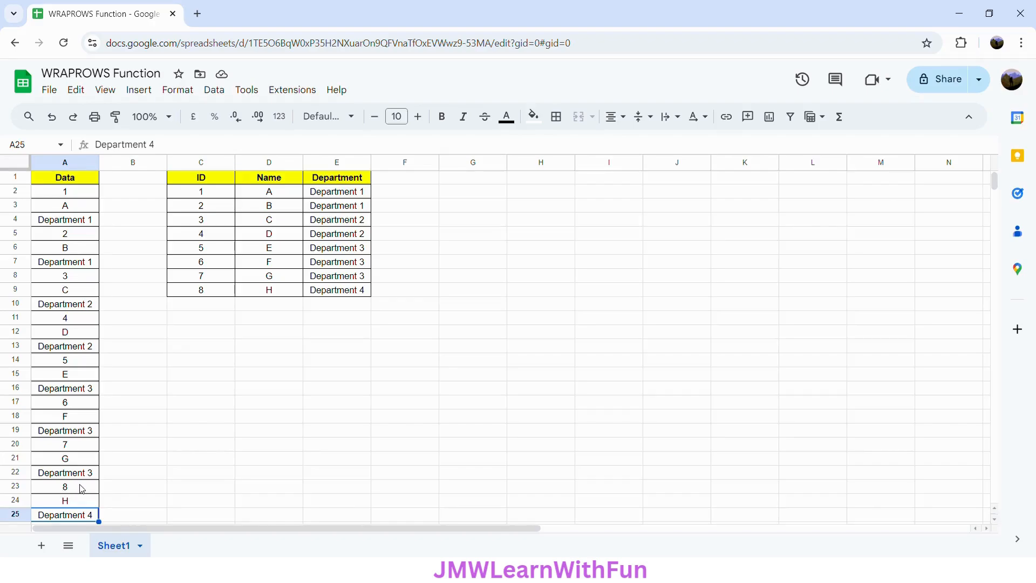
key(Delete)
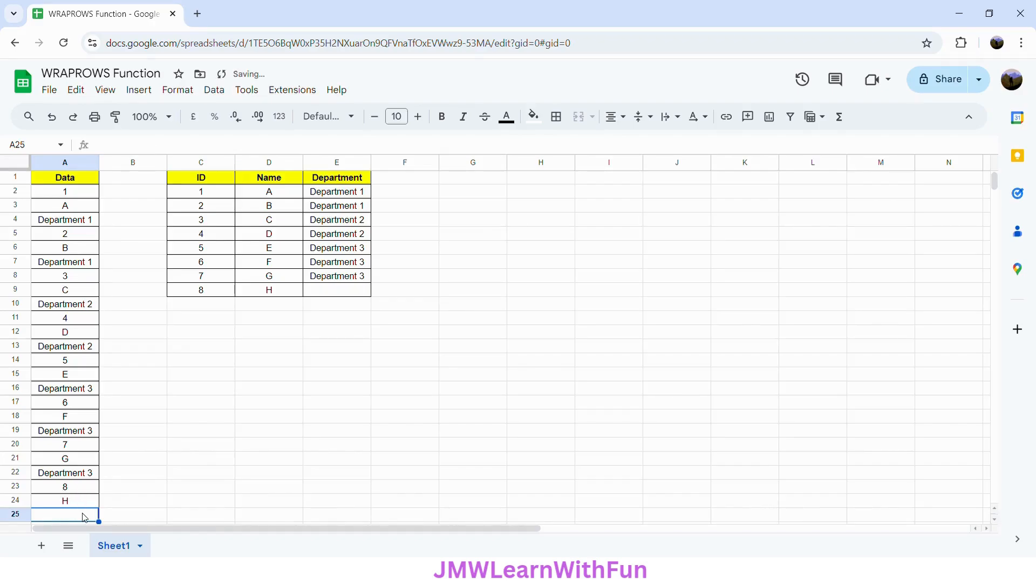
click(220, 202)
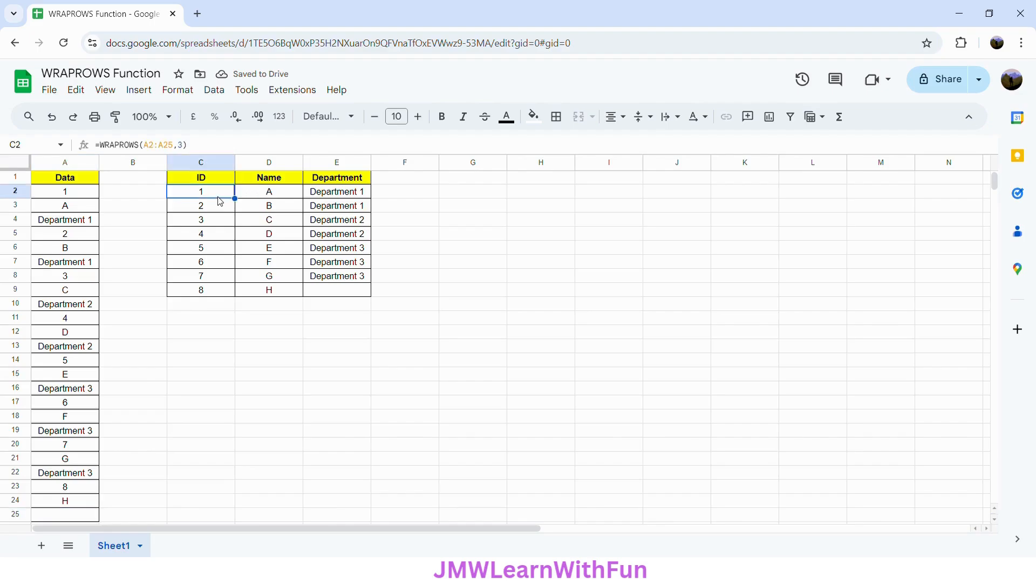
click(176, 146)
key(BackSpace)
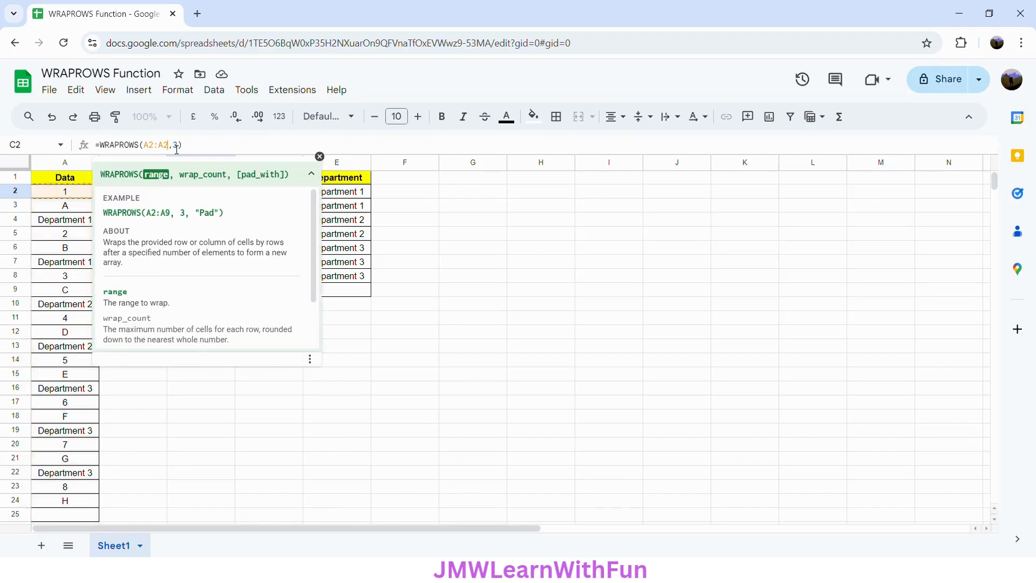
text(4)
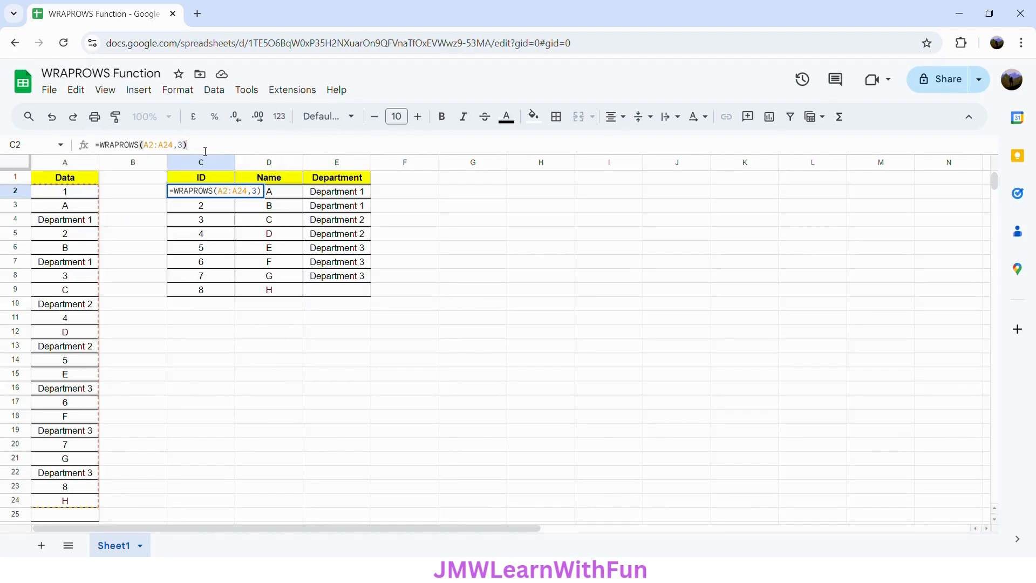
key(Return)
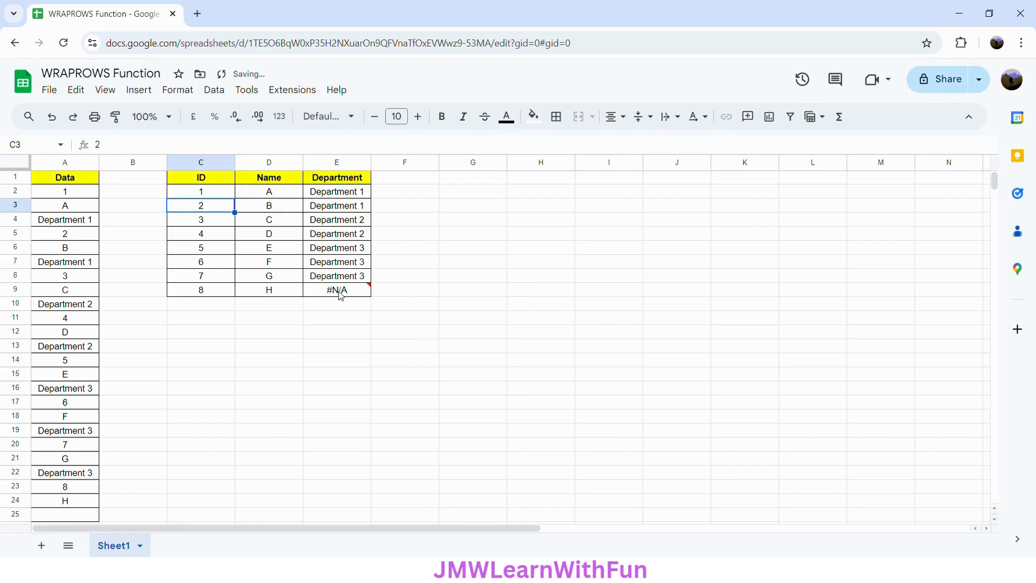
mouse_move(341, 295)
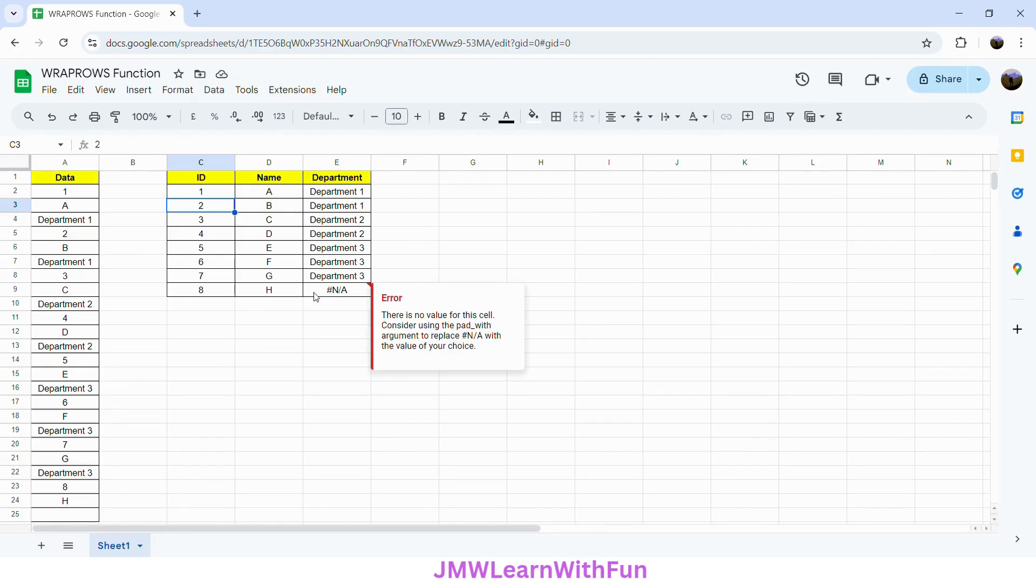
Add "No Value" as the pad_with argument of the WRAPROWS formula in C2
click(211, 196)
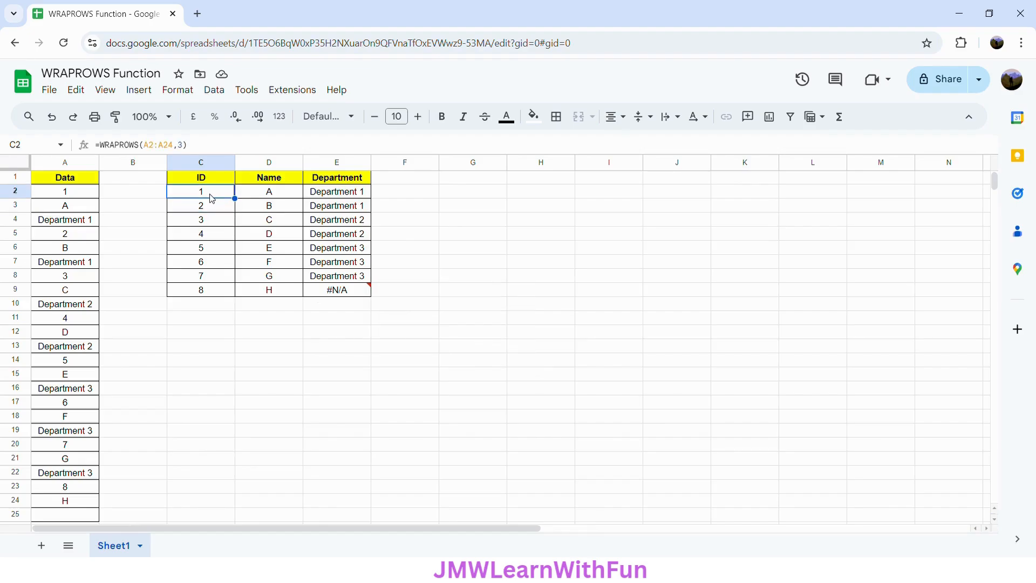
click(189, 146)
text(,")
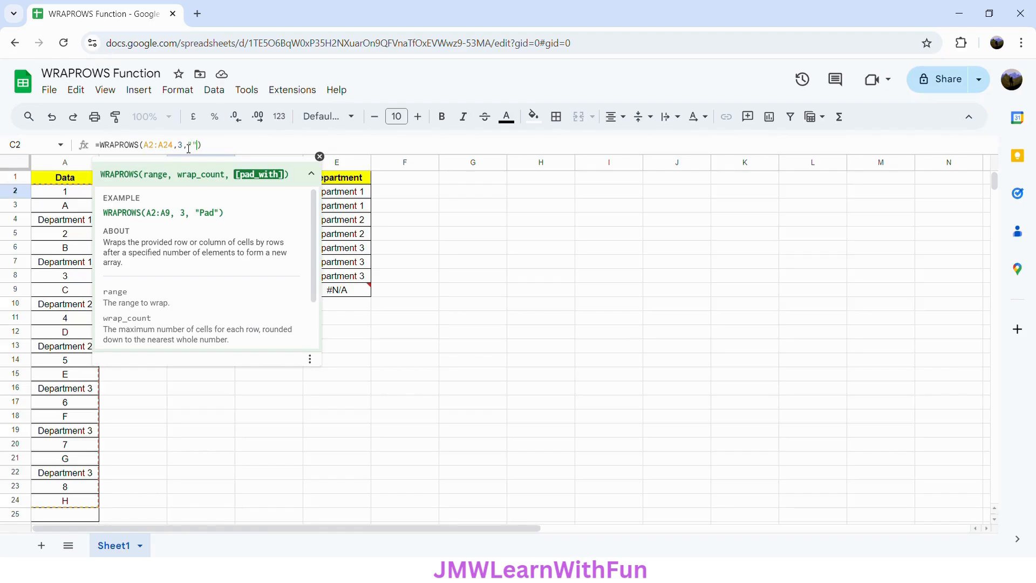
text(No Value)
key(Return)
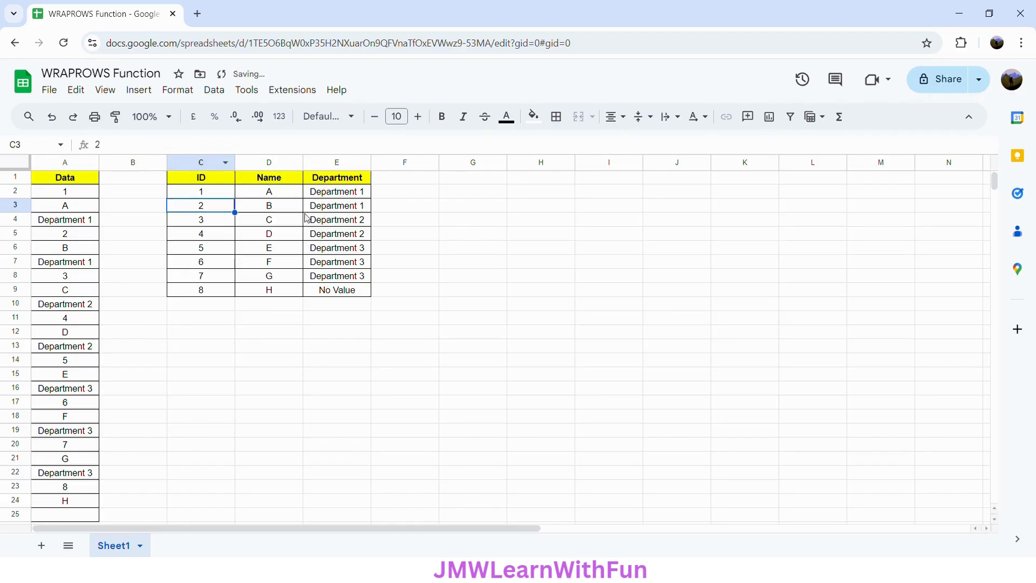
click(355, 293)
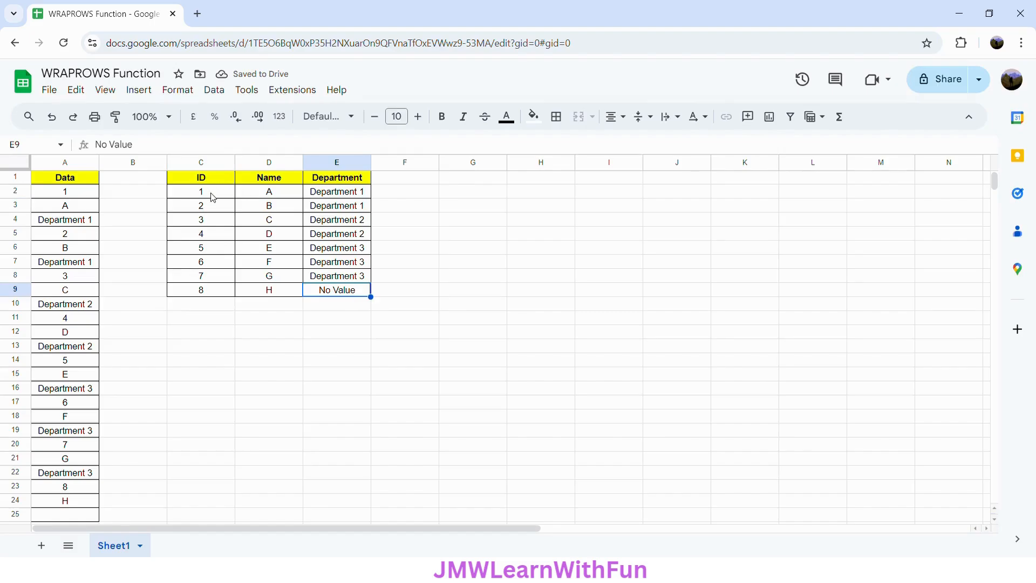
Copy the contents of A22 into A25 and change the pasted text to "Department 4"
click(86, 473)
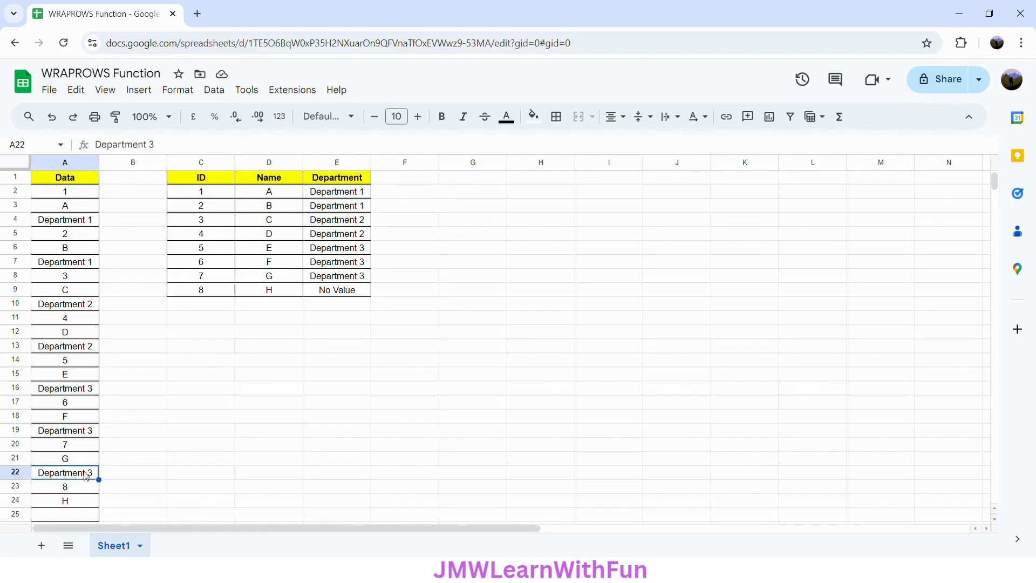
key(ctrl+c)
click(76, 517)
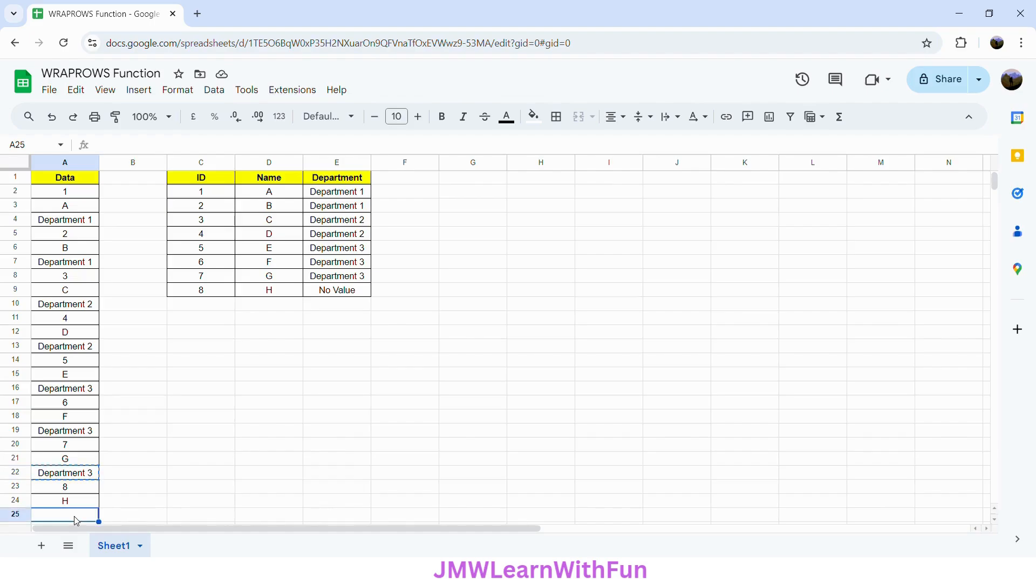
key(ctrl+v)
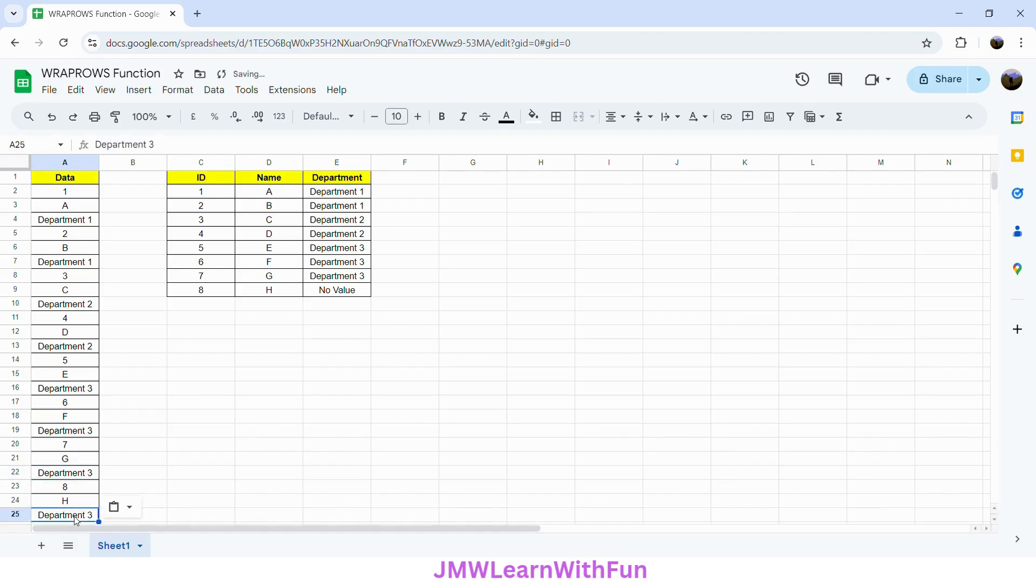
click(180, 151)
key(BackSpace)
text(4)
key(Return)
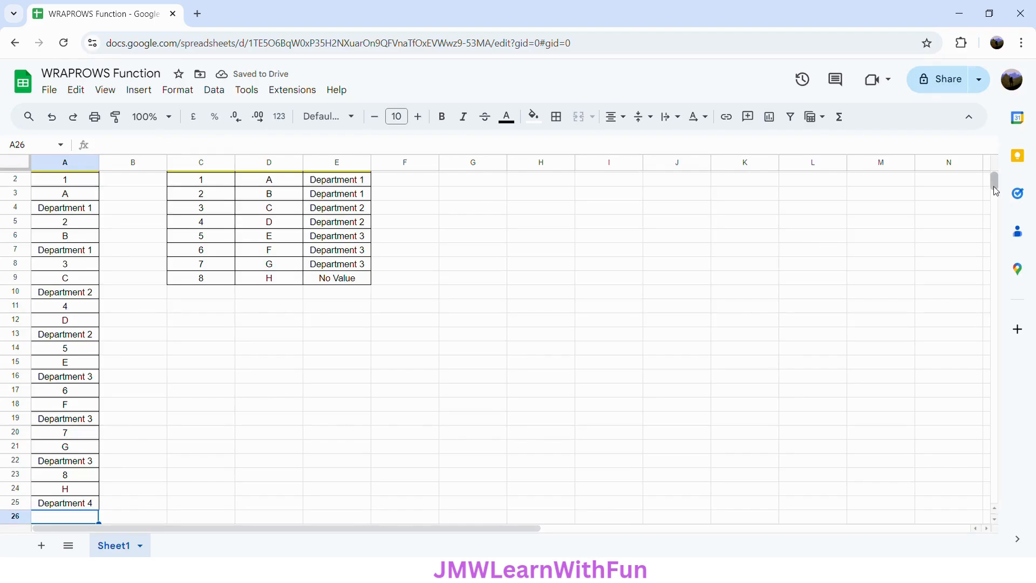
Extend the range of the WRAPROWS formula in C2 to A2:A25
drag(995, 186, 995, 172)
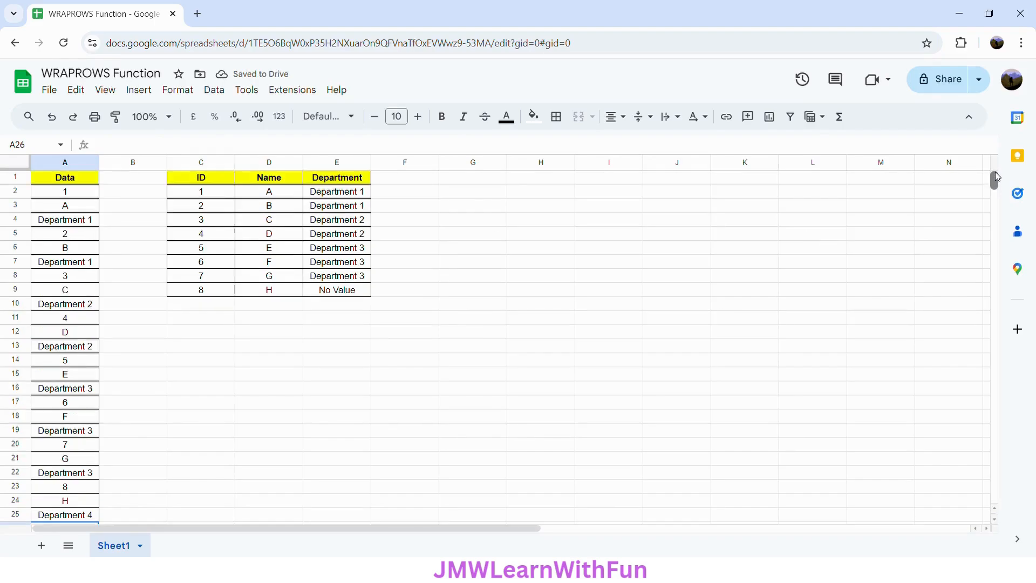
click(221, 195)
click(177, 149)
key(BackSpace)
text(5)
key(Return)
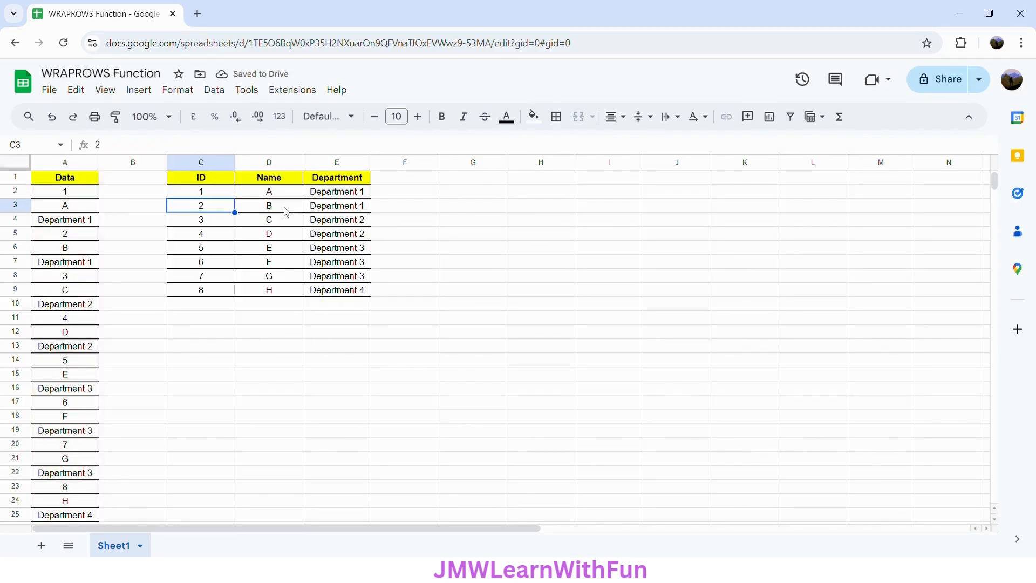
click(355, 292)
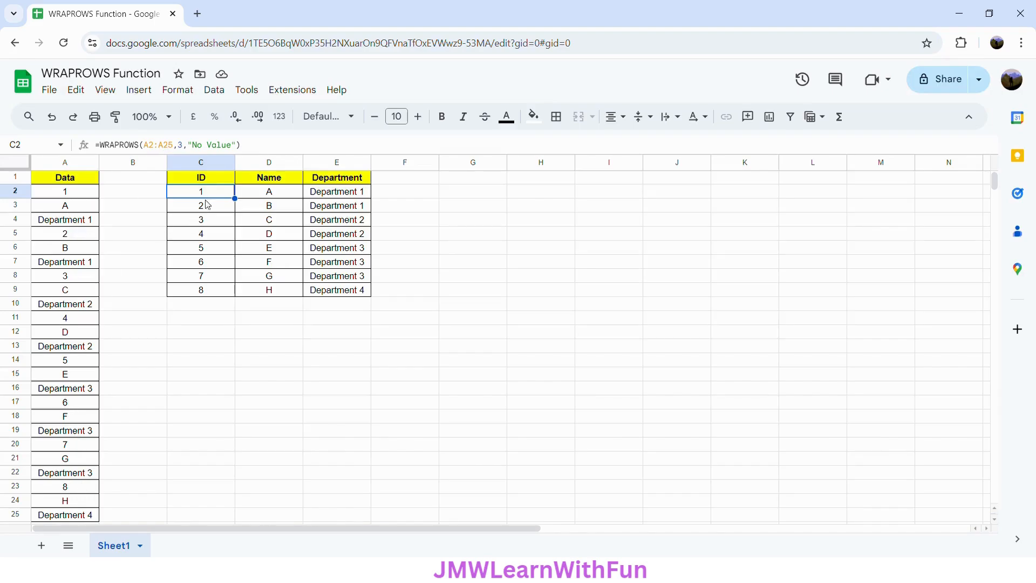
Remove the "No Value" padding argument from the WRAPROWS formula in C2
drag(241, 149, 183, 149)
key(BackSpace)
key(Return)
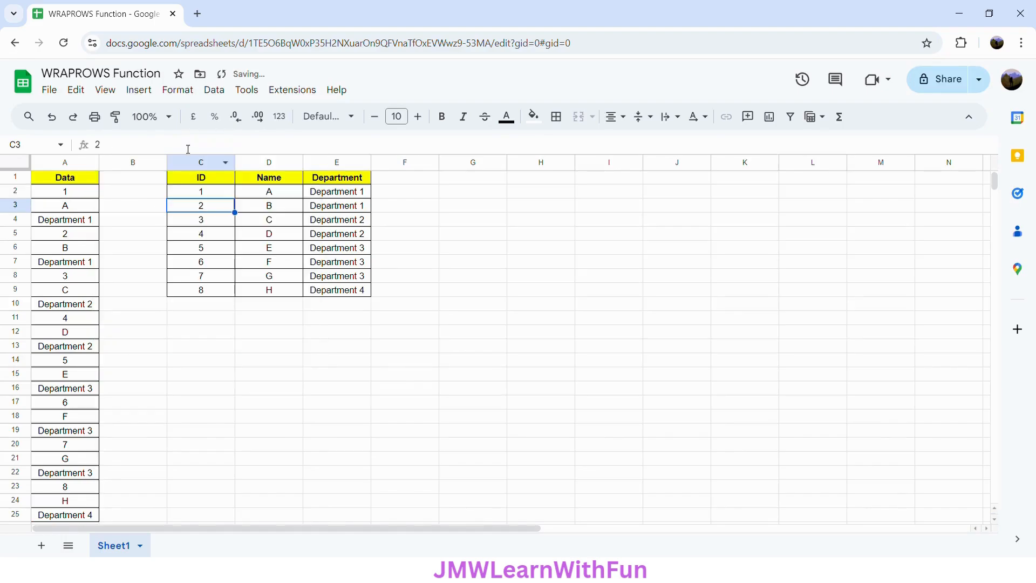
click(215, 195)
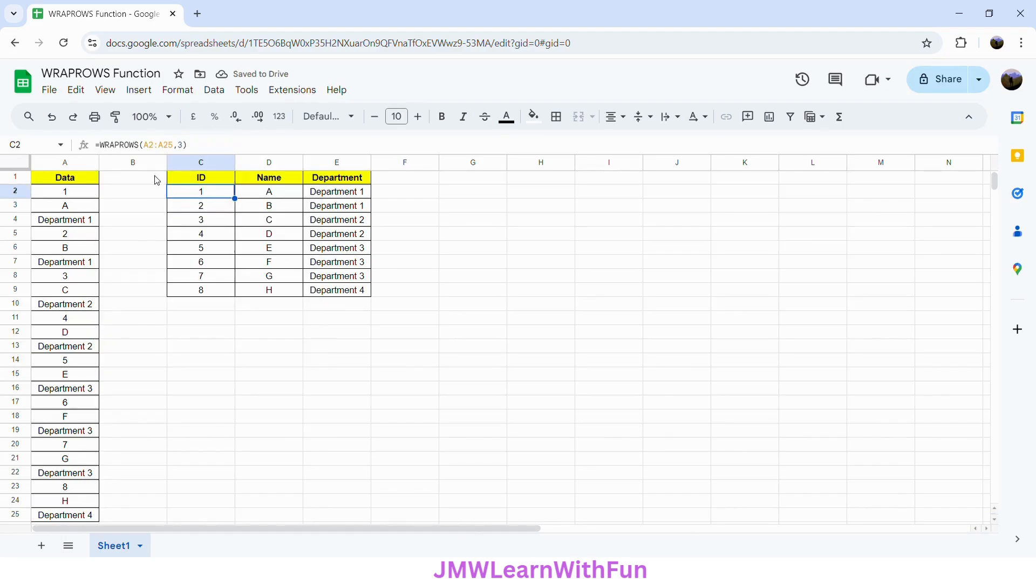